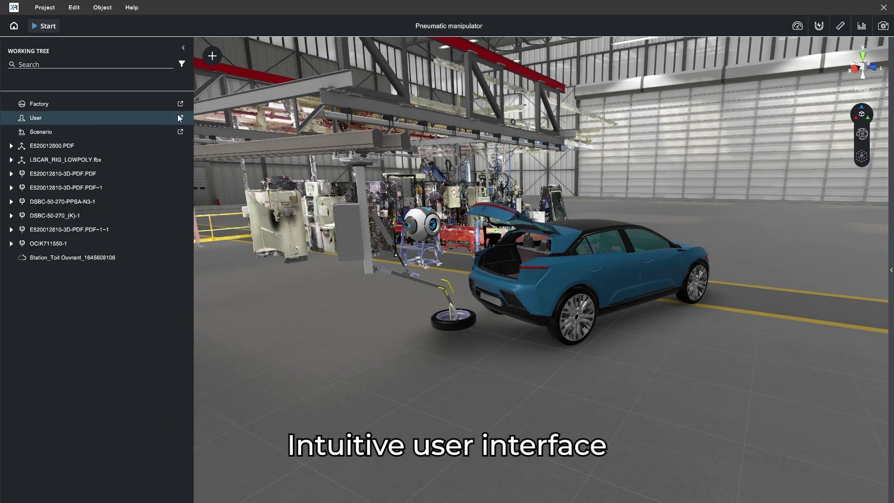
Add a new VR user with Leap Motion hand tracking to the Pneumatic manipulator scene
click(179, 117)
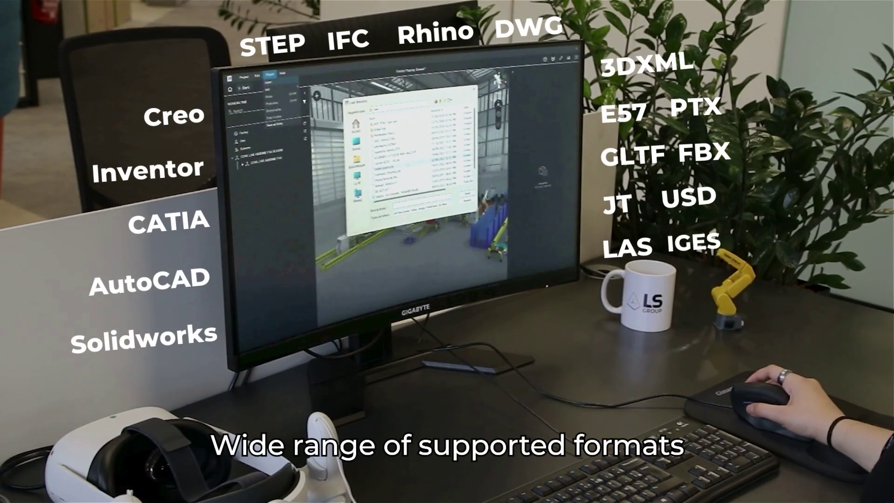
Start the PointCloud import of the chosen factory point cloud file
key(Return)
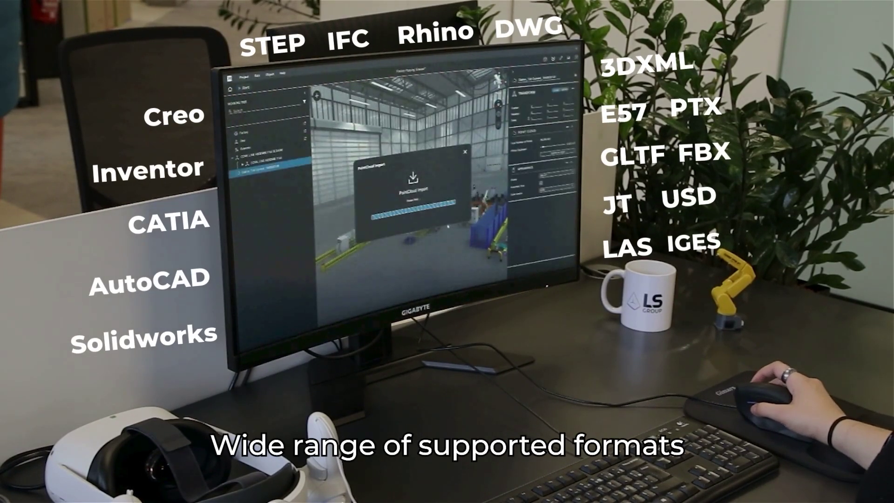